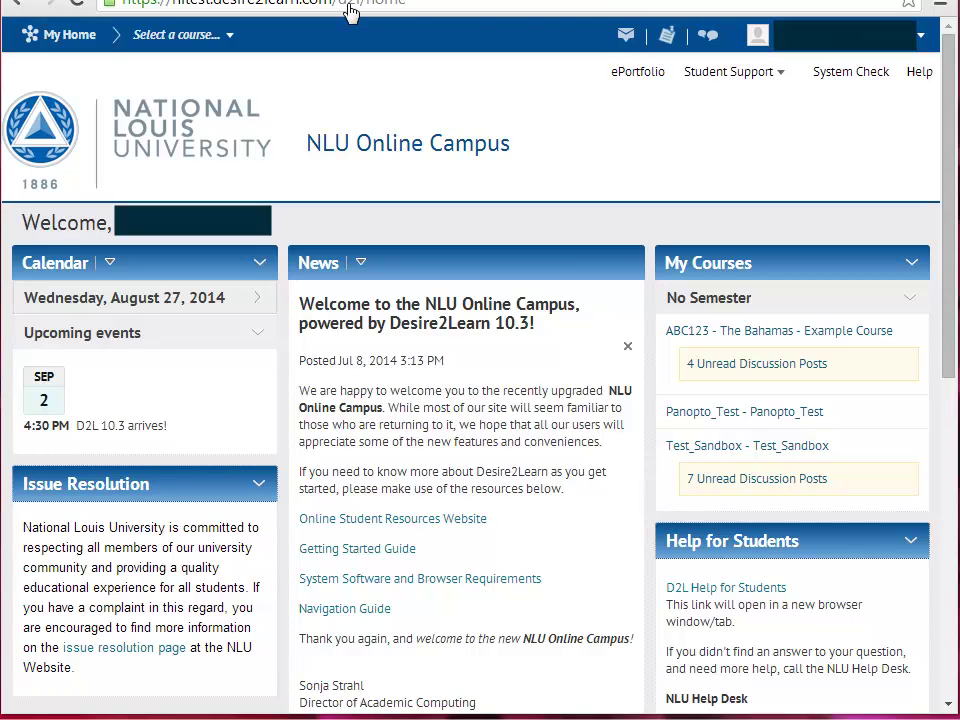
# Open the mail quick-messages panel from the top navbar of the home page
pyautogui.click(625, 36)
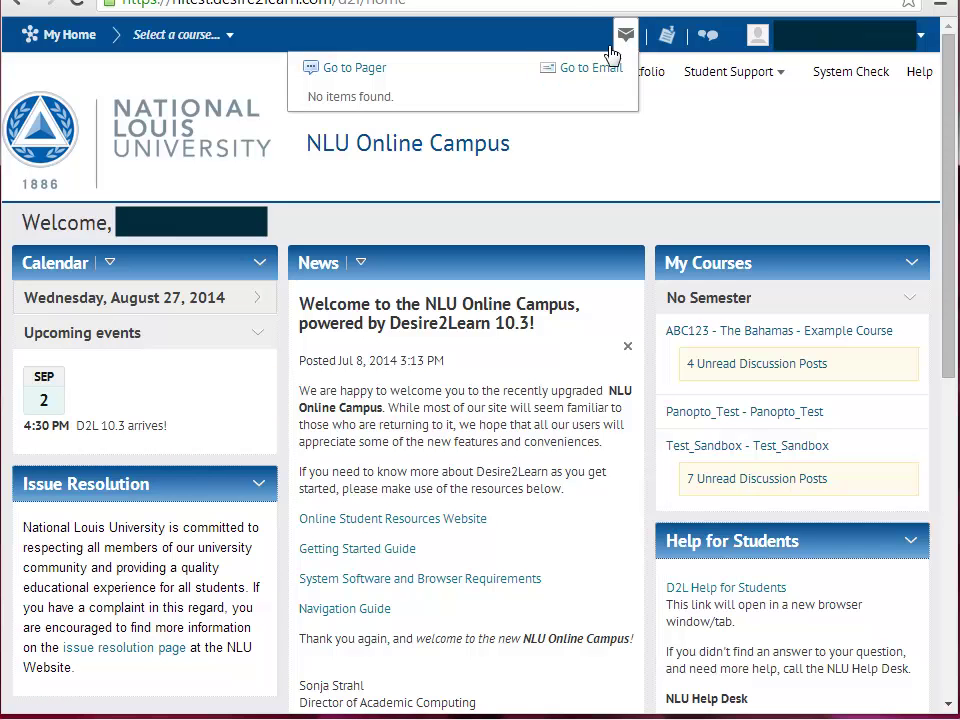
# Go to the email Inbox and preview the Assignment 1 message
pyautogui.click(599, 70)
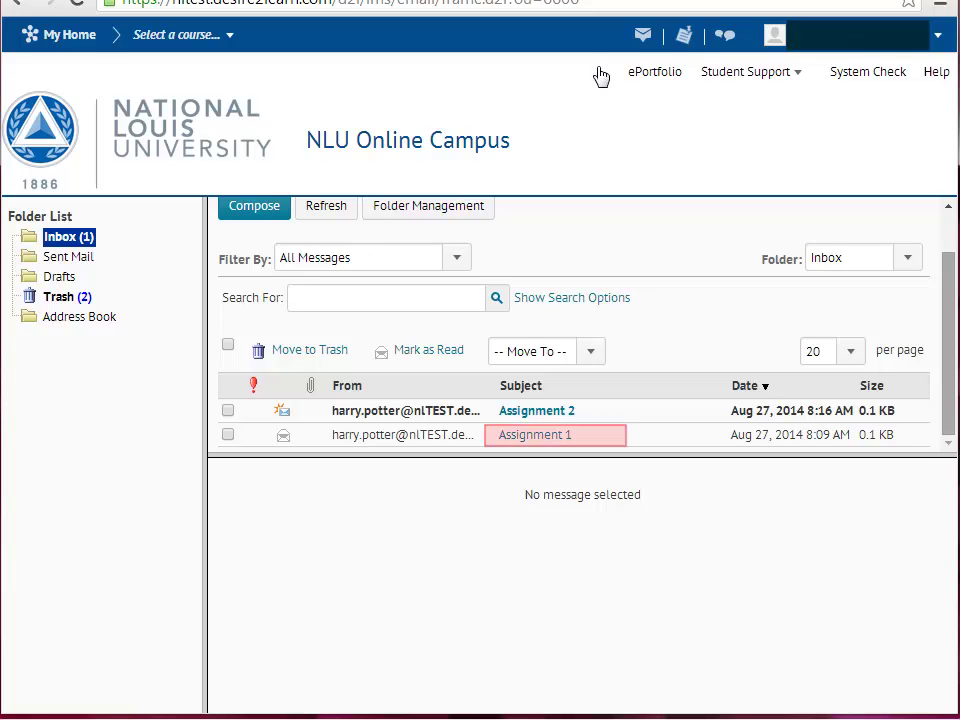
pyautogui.click(548, 436)
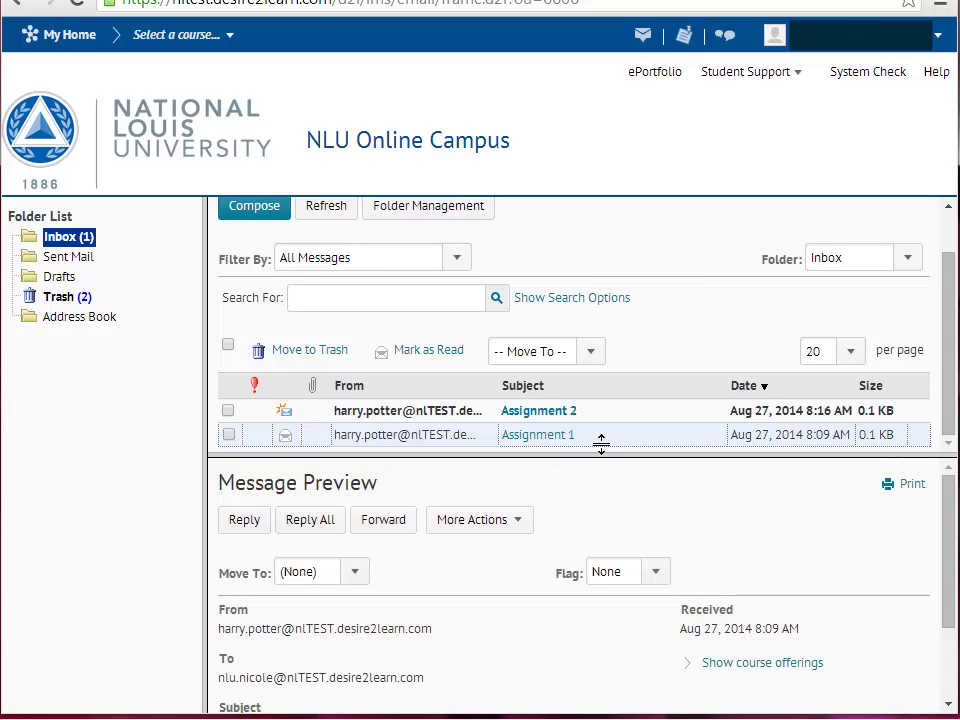
# Enlarge the Assignment 1 message preview pane and start a reply to it
pyautogui.moveTo(606, 456); pyautogui.dragTo(606, 455)
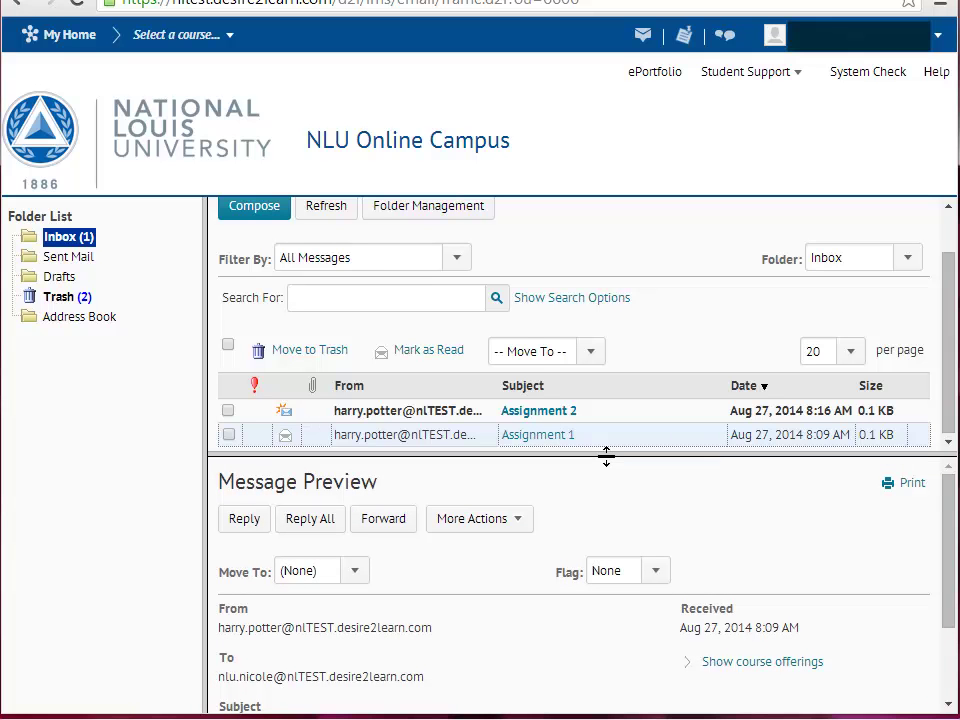
pyautogui.moveTo(606, 455); pyautogui.dragTo(594, 309)
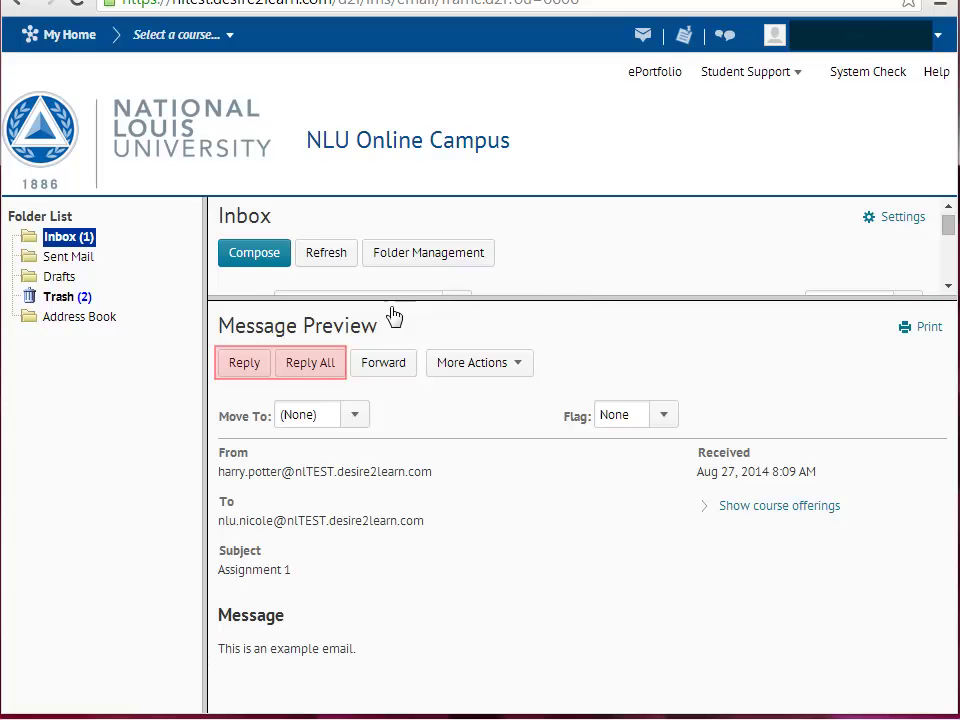
pyautogui.click(240, 366)
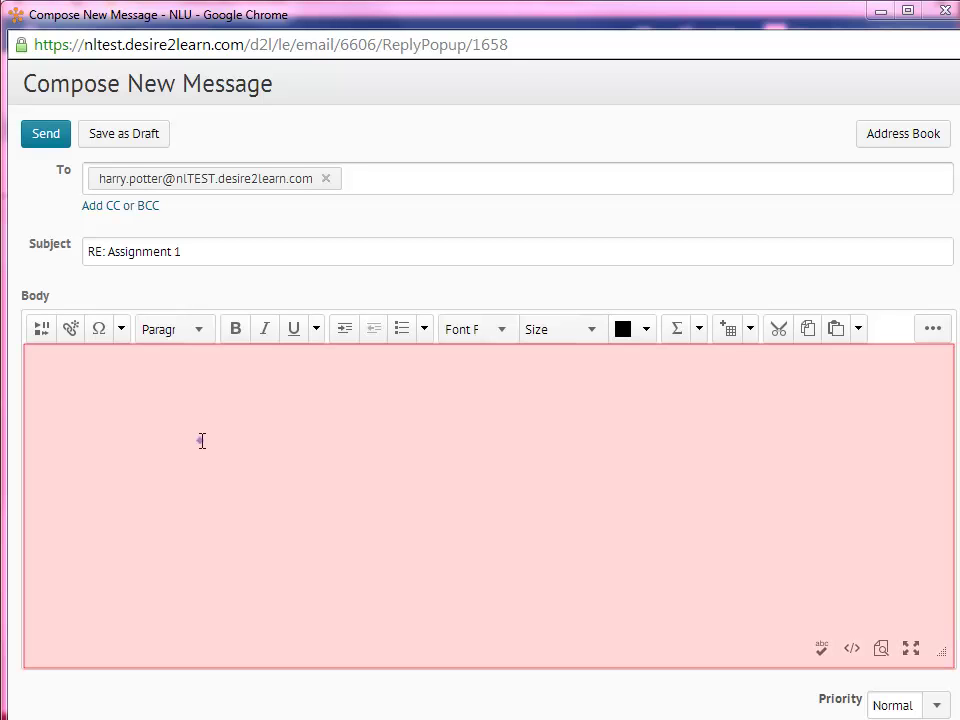
# Write 'reply' in the body of the RE: Assignment 1 reply and send it
pyautogui.click(201, 441)
pyautogui.write('reply')
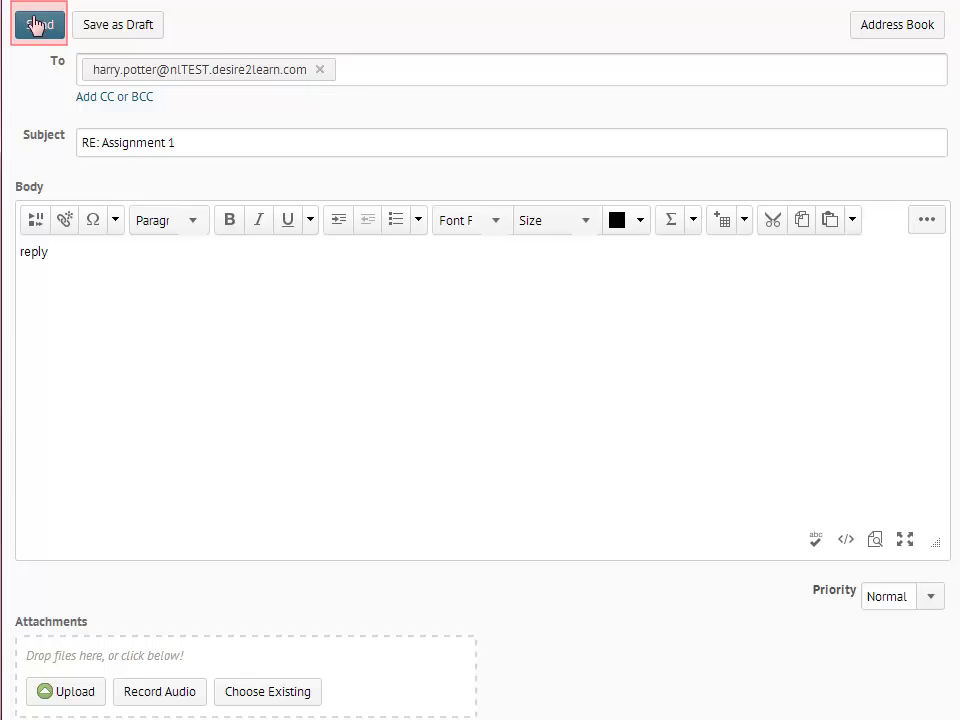
pyautogui.click(35, 30)
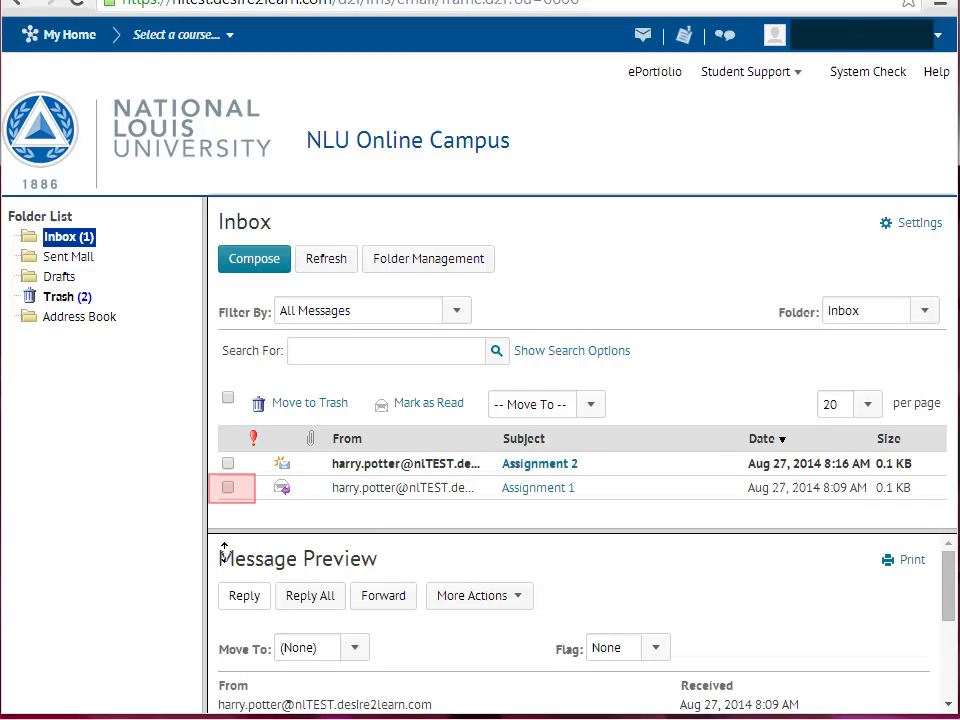
# Move the Assignment 1 message to Trash and open Folder Management
pyautogui.click(227, 490)
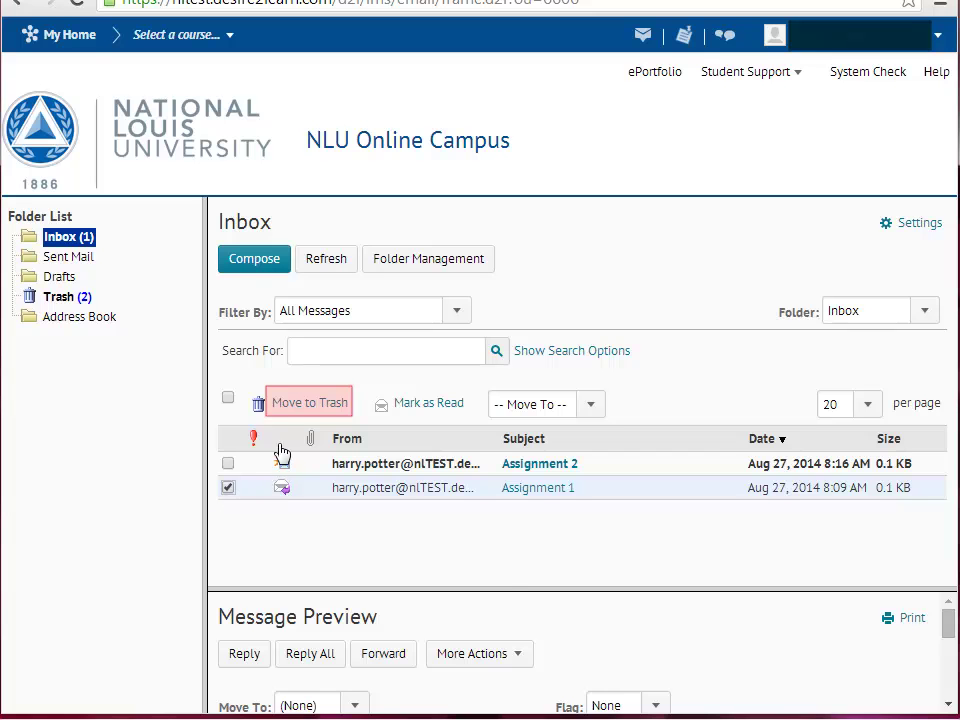
pyautogui.click(285, 405)
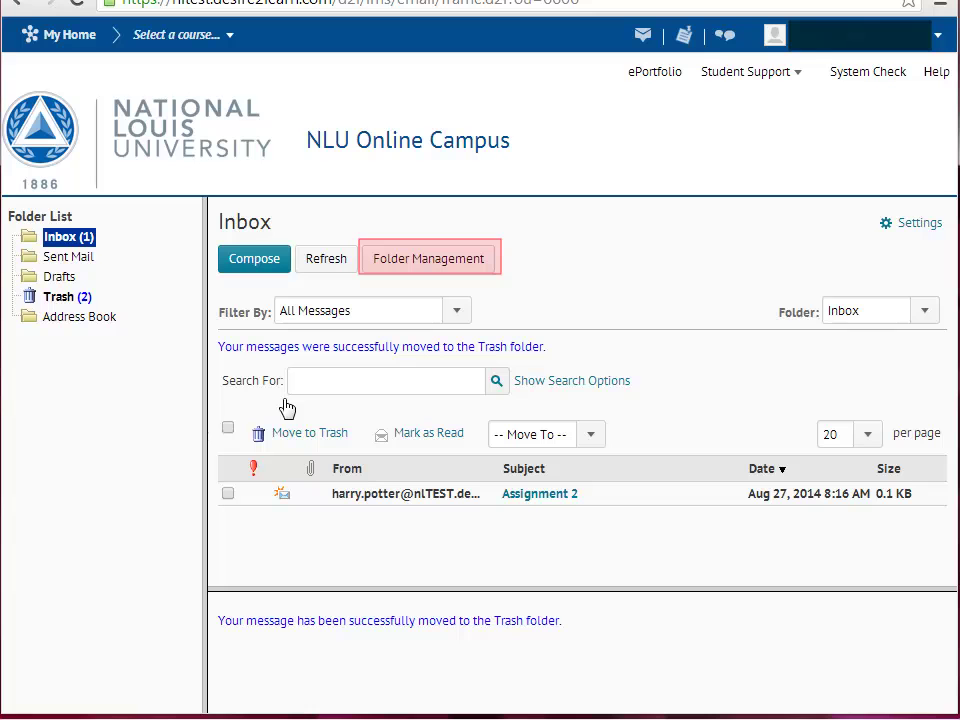
pyautogui.click(390, 260)
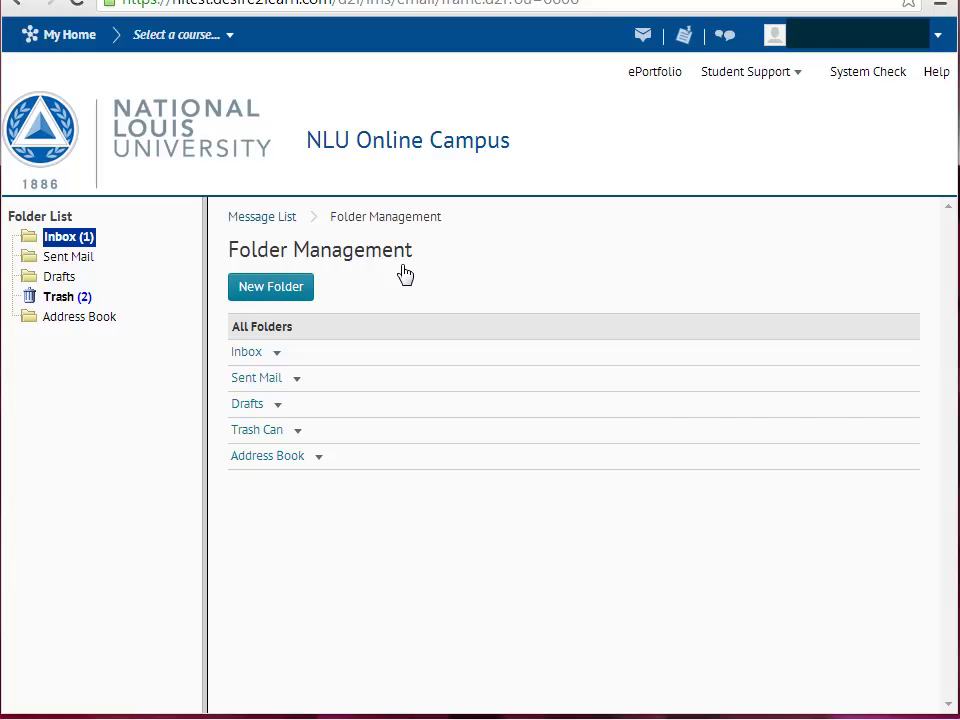
# Create and save a new folder named 'Folder', then return to the message list
pyautogui.click(305, 293)
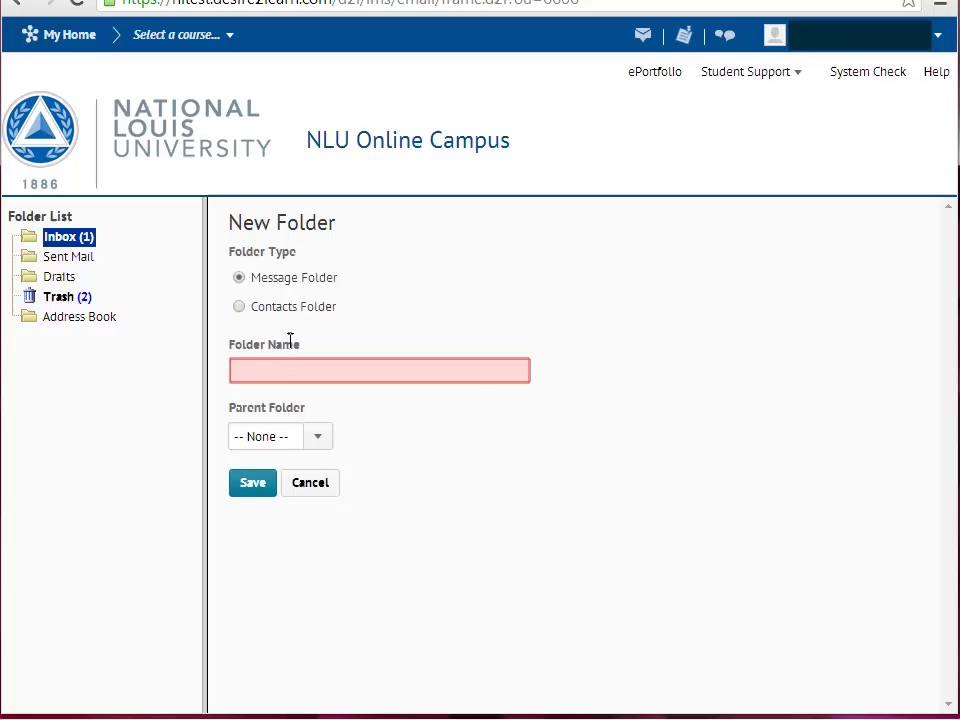
pyautogui.click(289, 373)
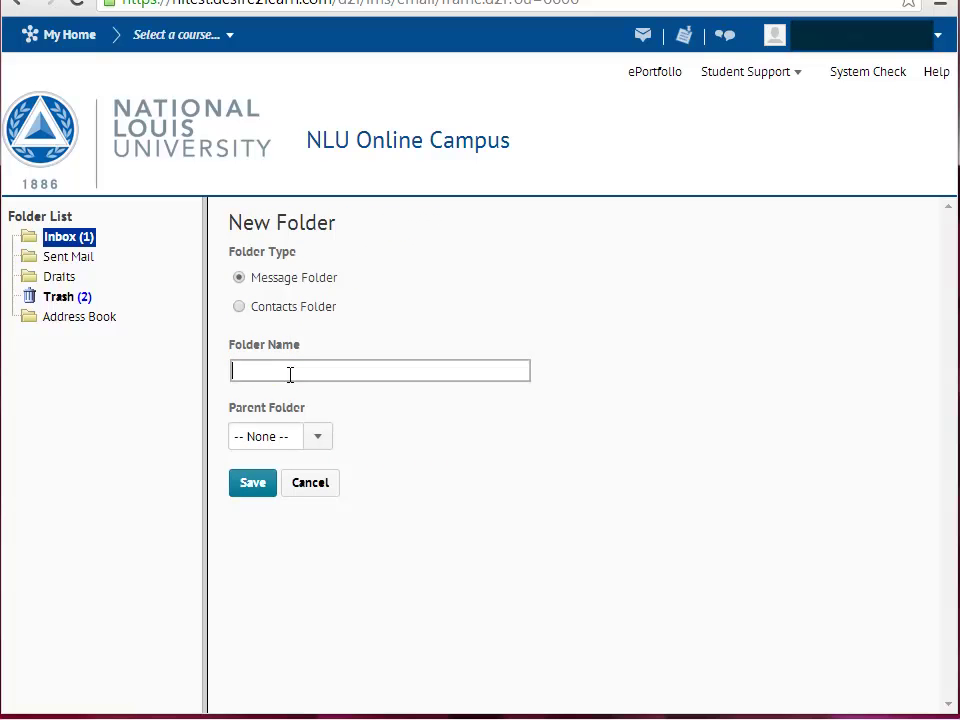
pyautogui.write('Fu')
pyautogui.write('lder')
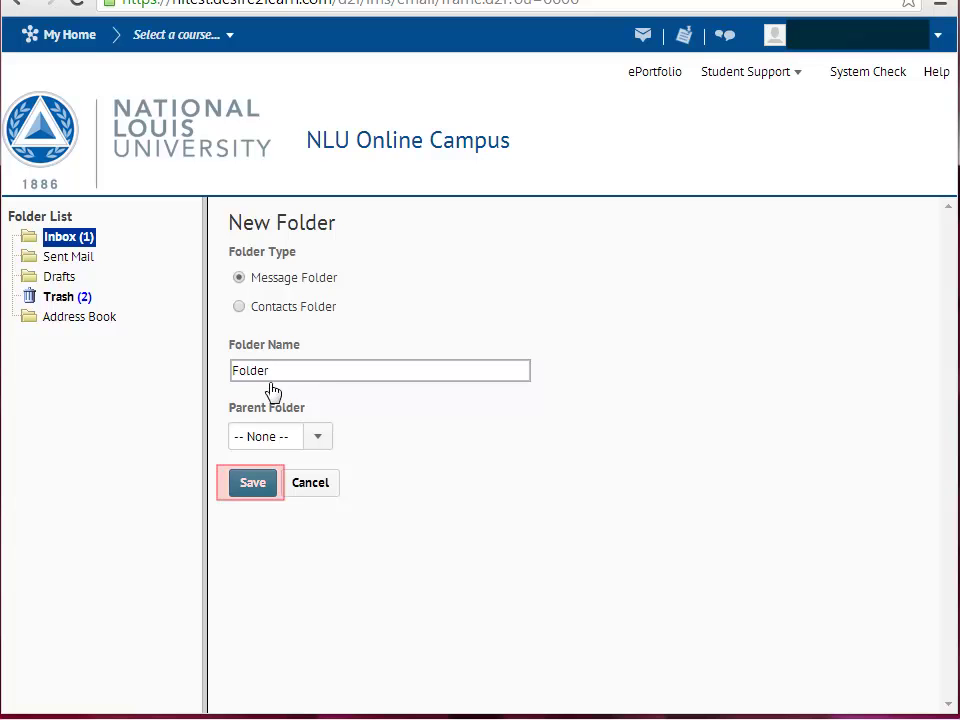
pyautogui.click(240, 490)
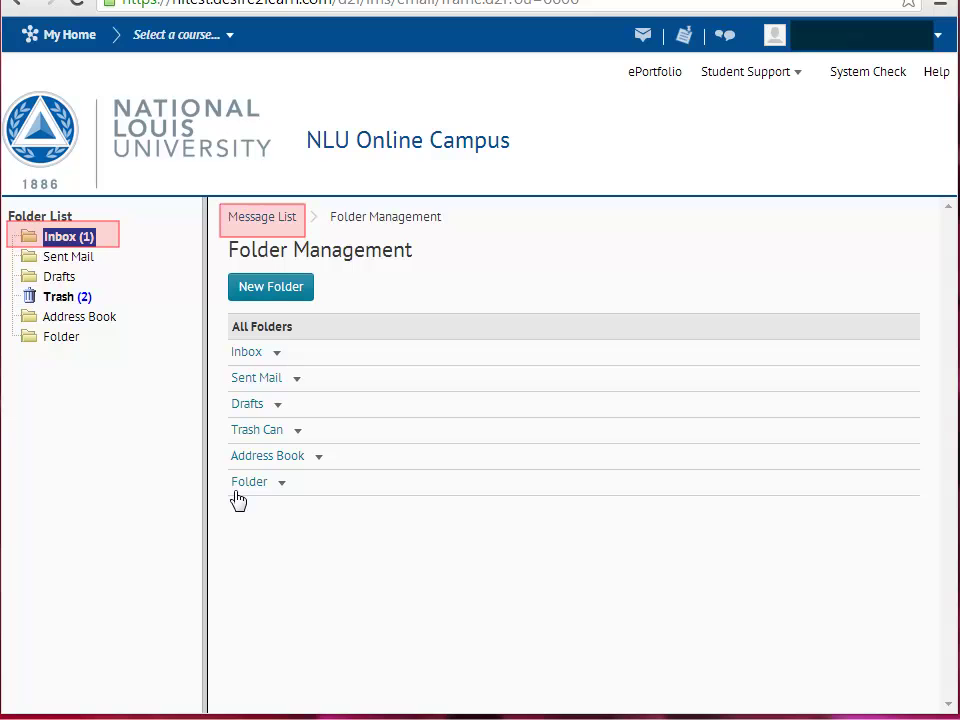
pyautogui.click(240, 220)
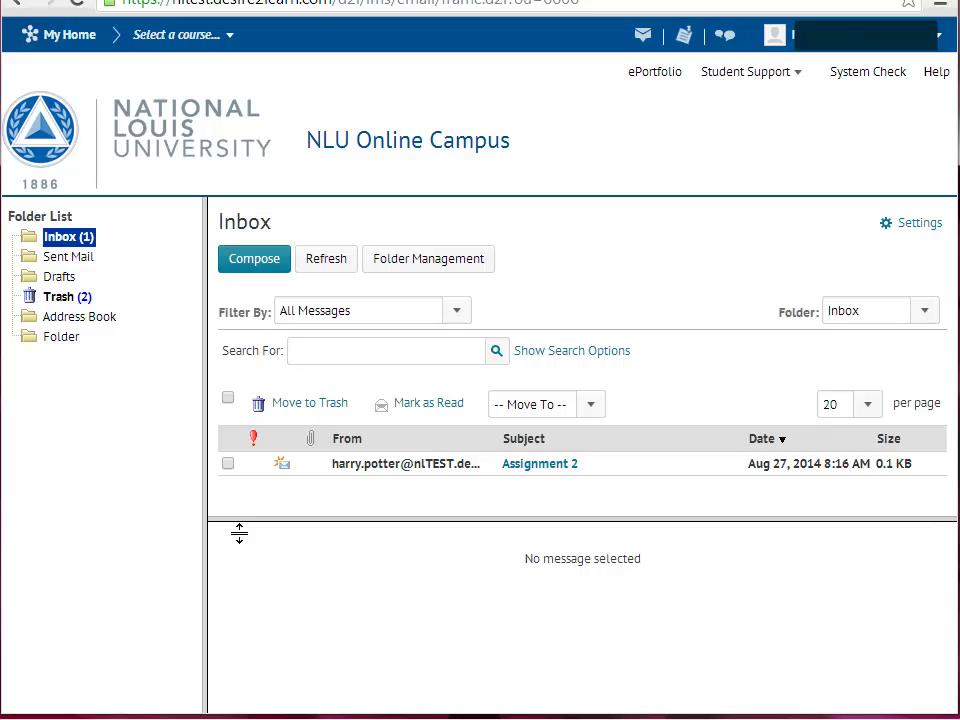
# Select the Assignment 2 message and list its Move To destination folders
pyautogui.moveTo(239, 534); pyautogui.dragTo(240, 561)
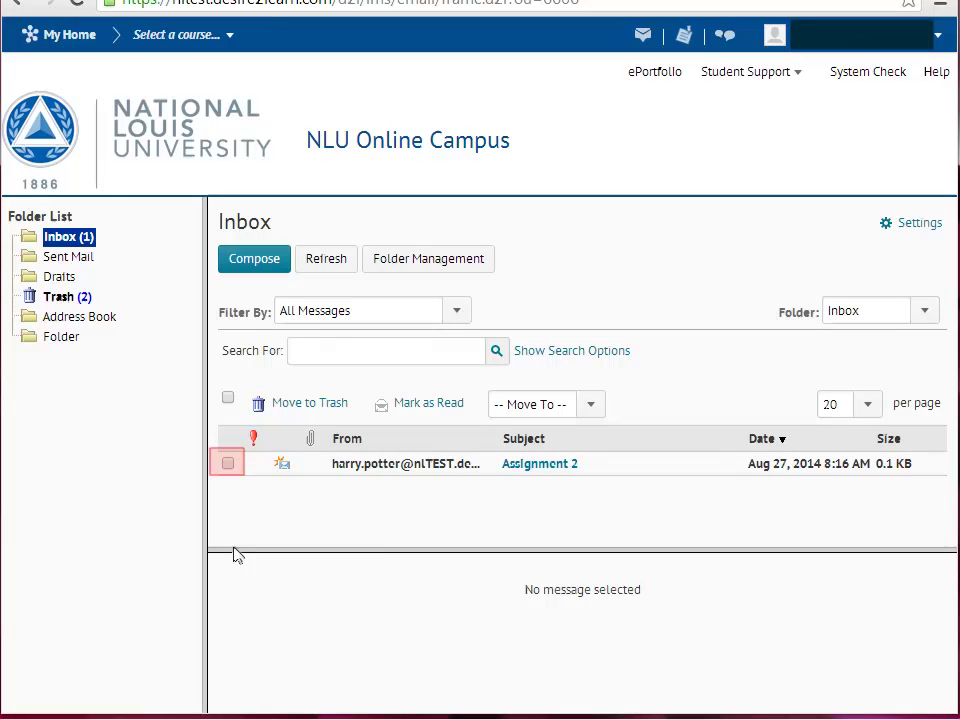
pyautogui.click(228, 466)
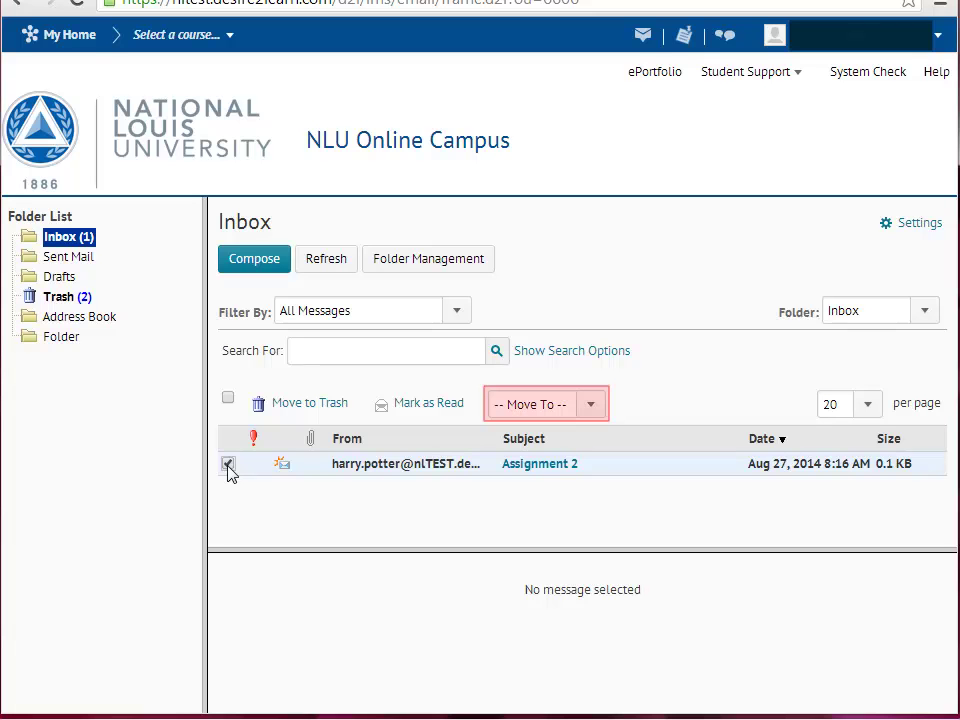
pyautogui.click(585, 410)
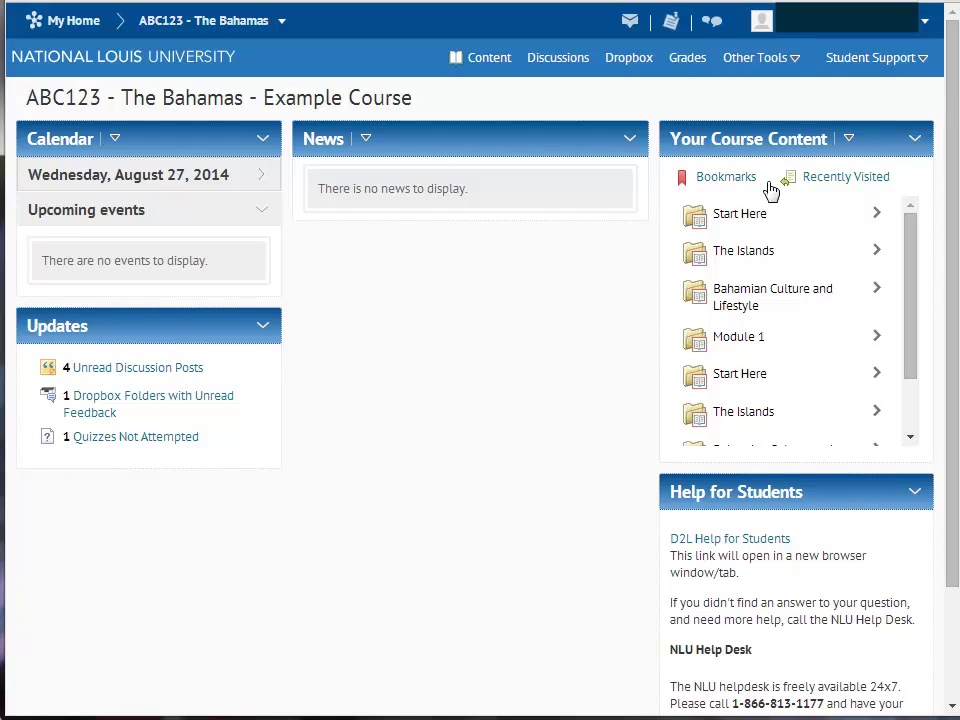
# Open the course Classlist from Other Tools and start an email to the first student
pyautogui.click(777, 61)
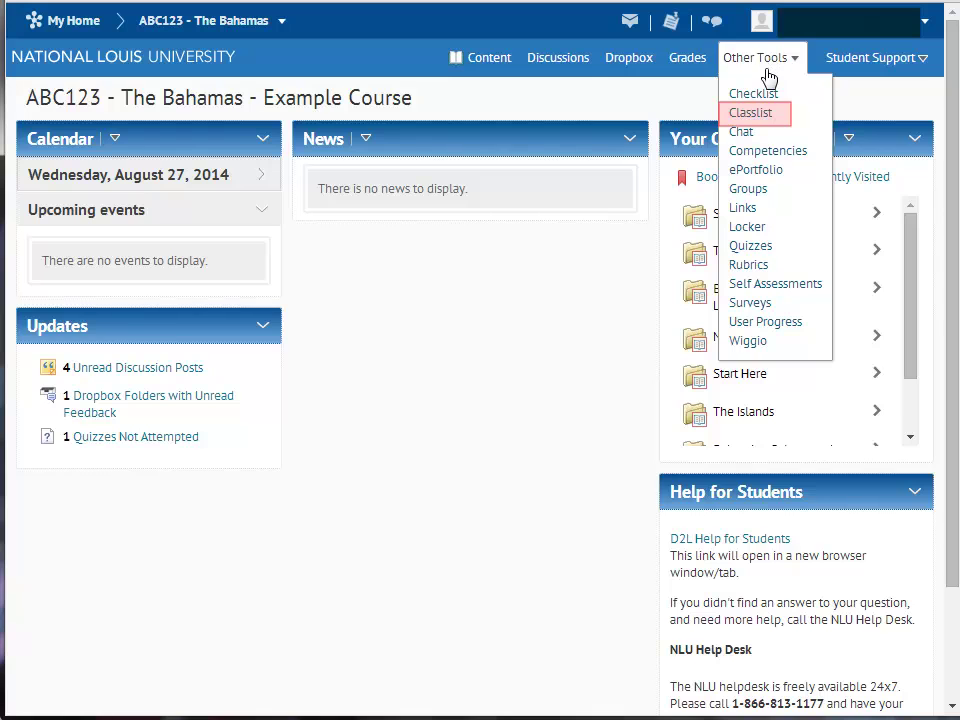
pyautogui.click(765, 116)
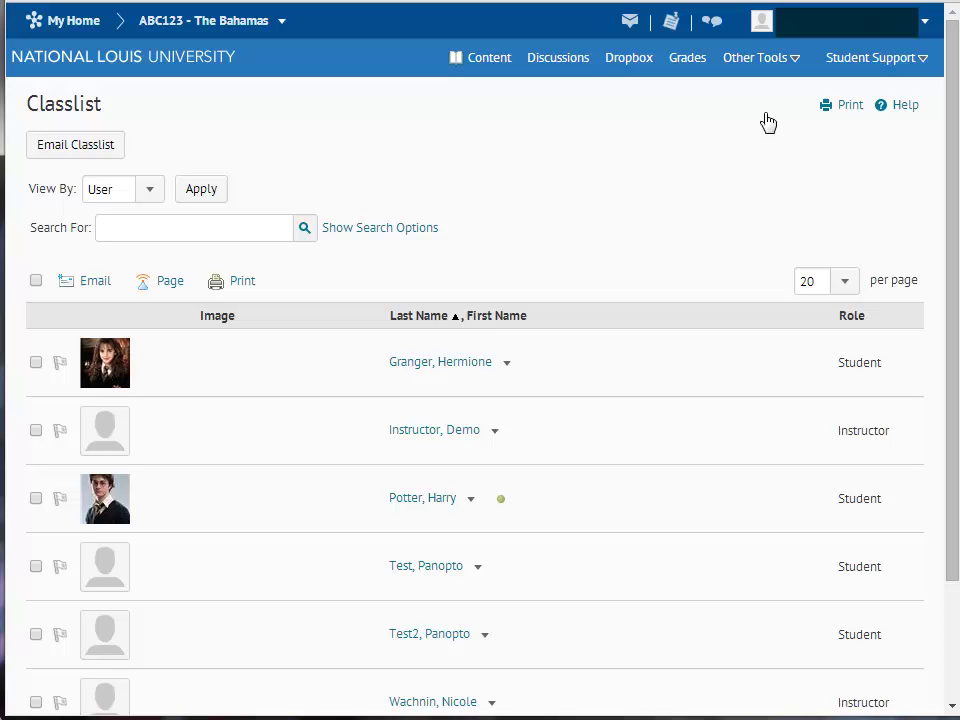
pyautogui.click(414, 366)
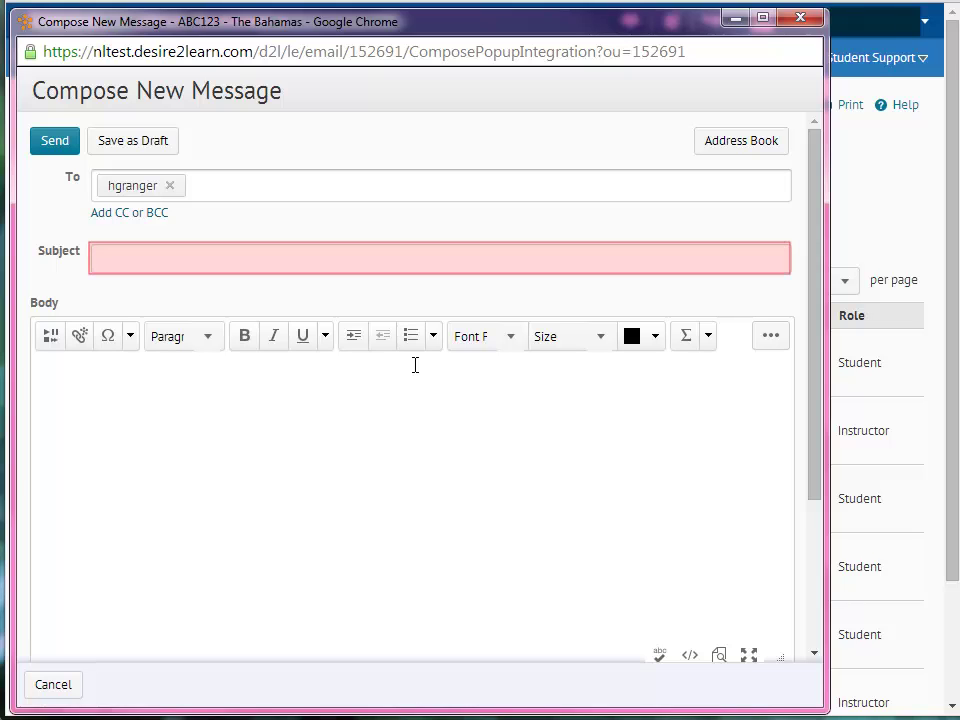
# Enter 'example' as both subject and body of the classmate's email and send it
pyautogui.click(395, 267)
pyautogui.write('exampl')
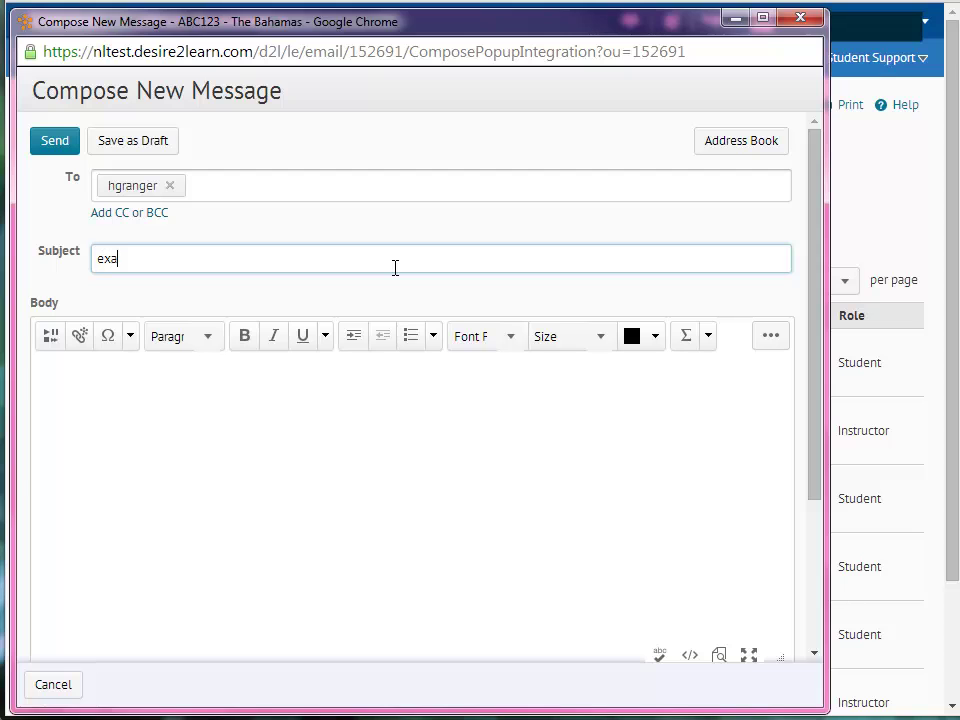
pyautogui.write('e')
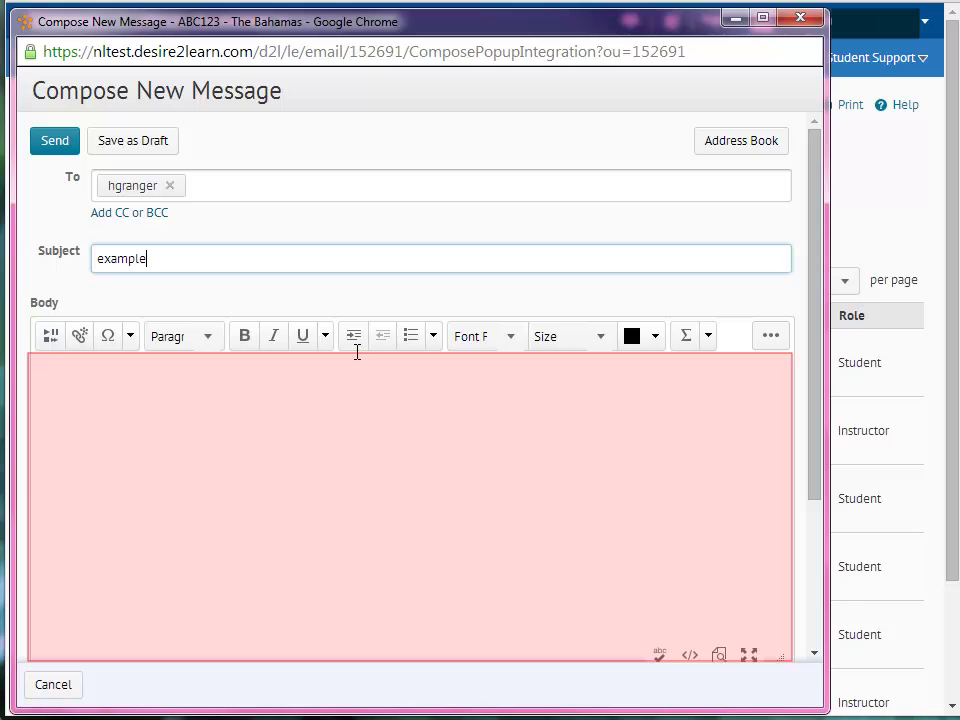
pyautogui.click(355, 417)
pyautogui.write('exampl')
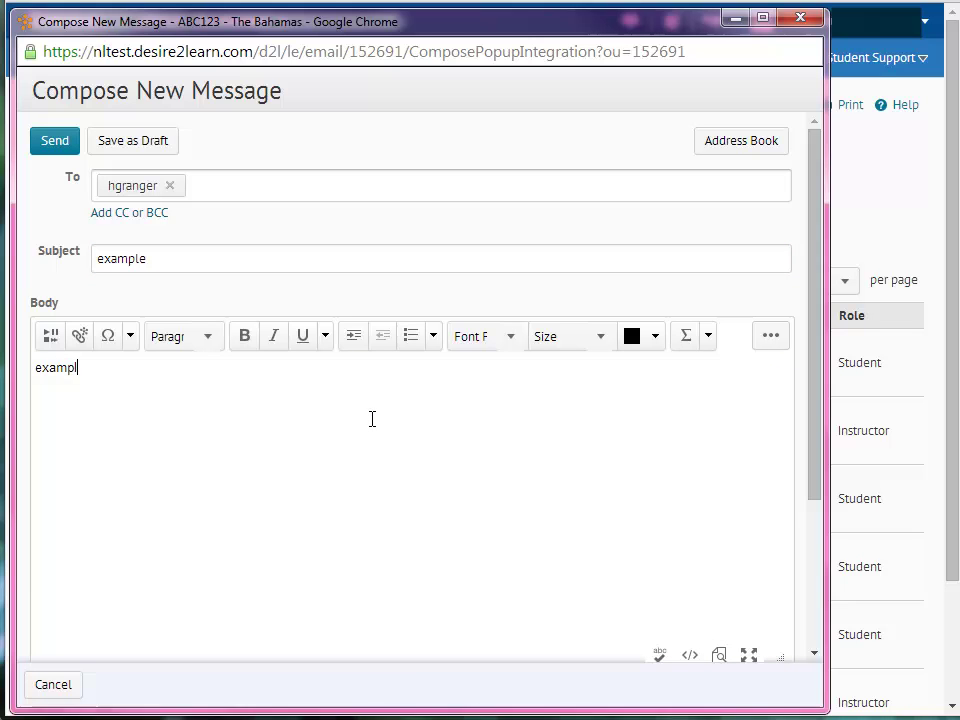
pyautogui.write('e')
pyautogui.scroll(-2, 372, 419)
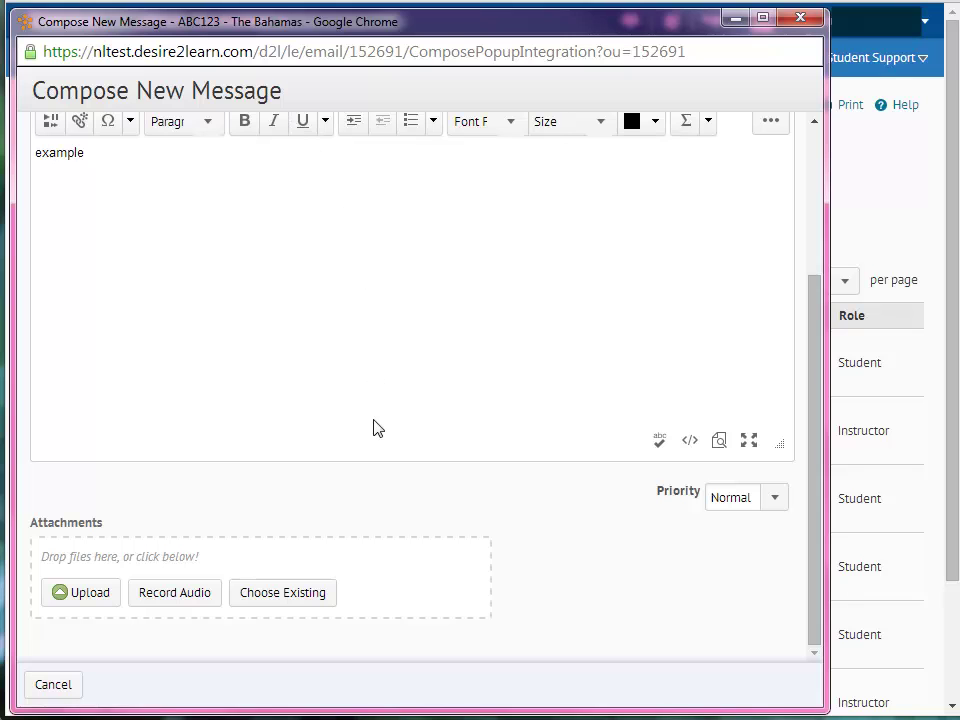
pyautogui.scroll(3, 375, 425)
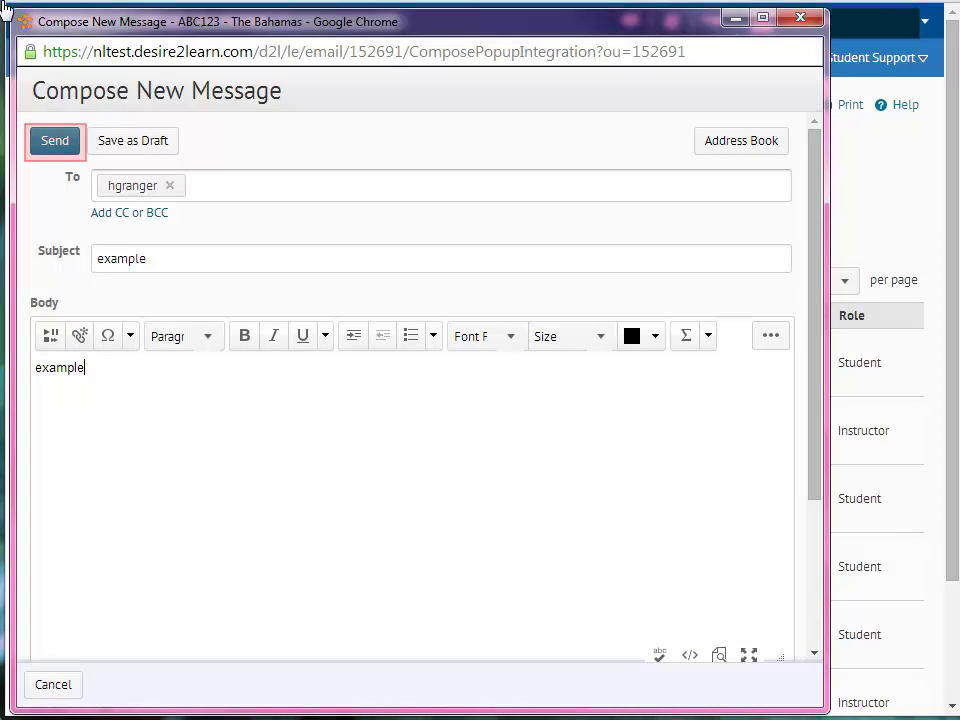
pyautogui.click(55, 141)
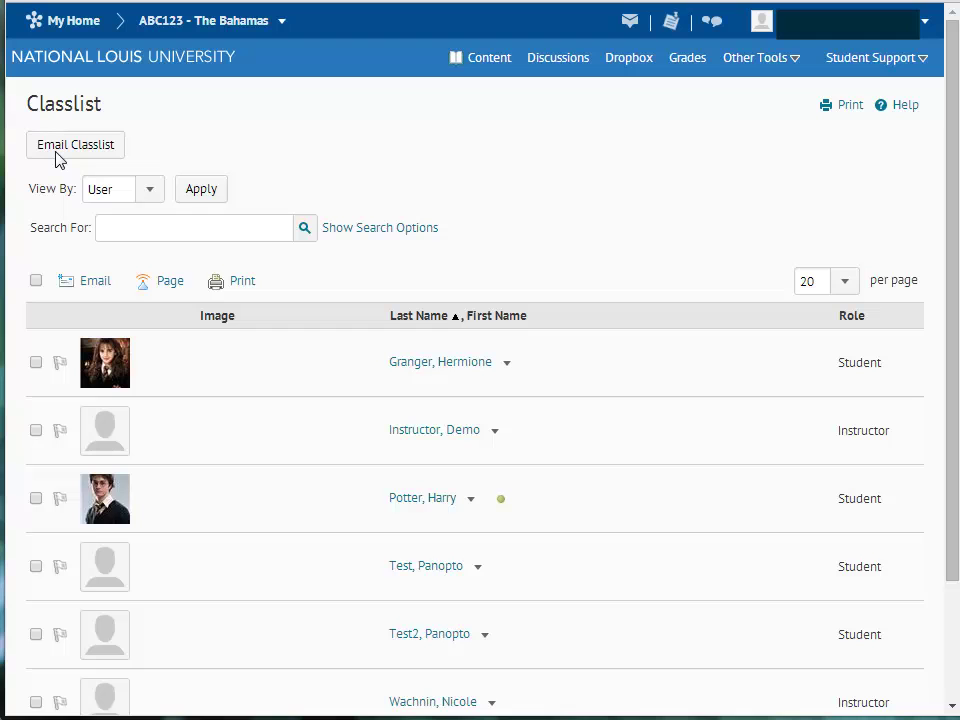